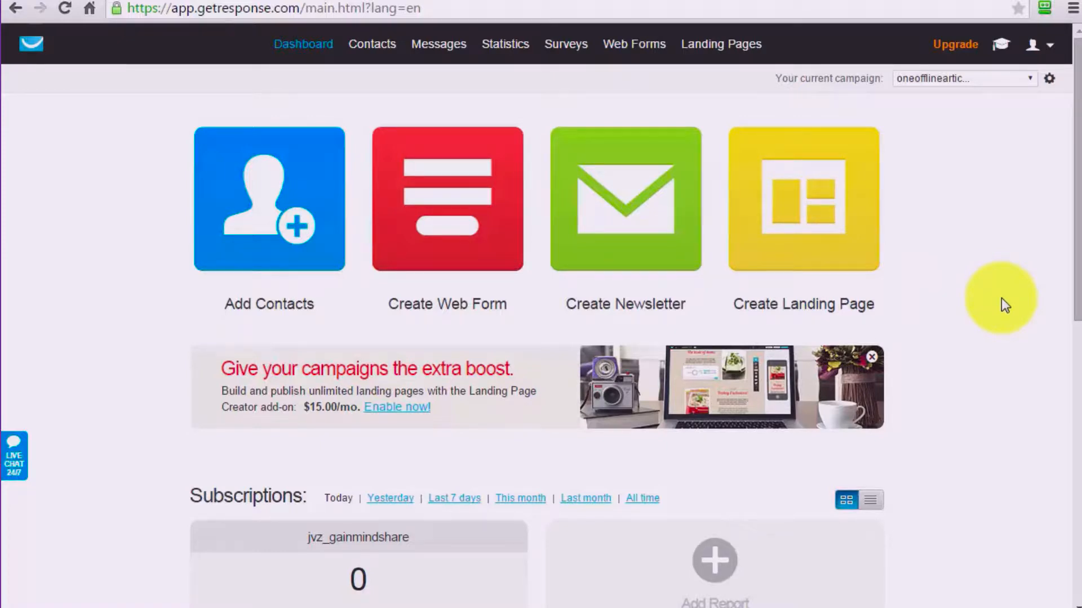
# Create a new campaign named internetmarketing2201528.
pyautogui.click(1032, 82)
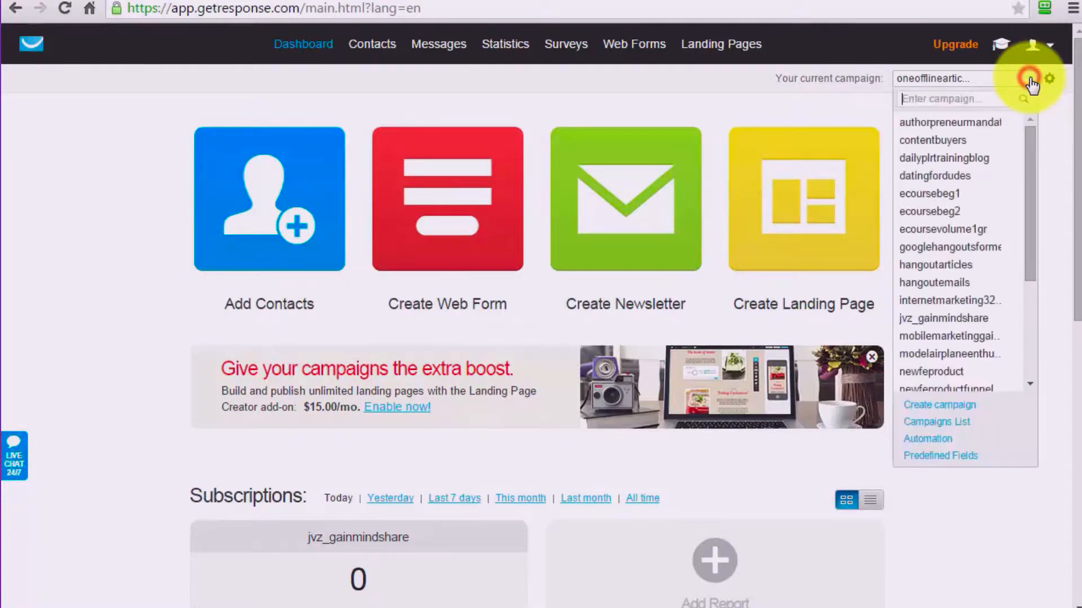
pyautogui.click(936, 406)
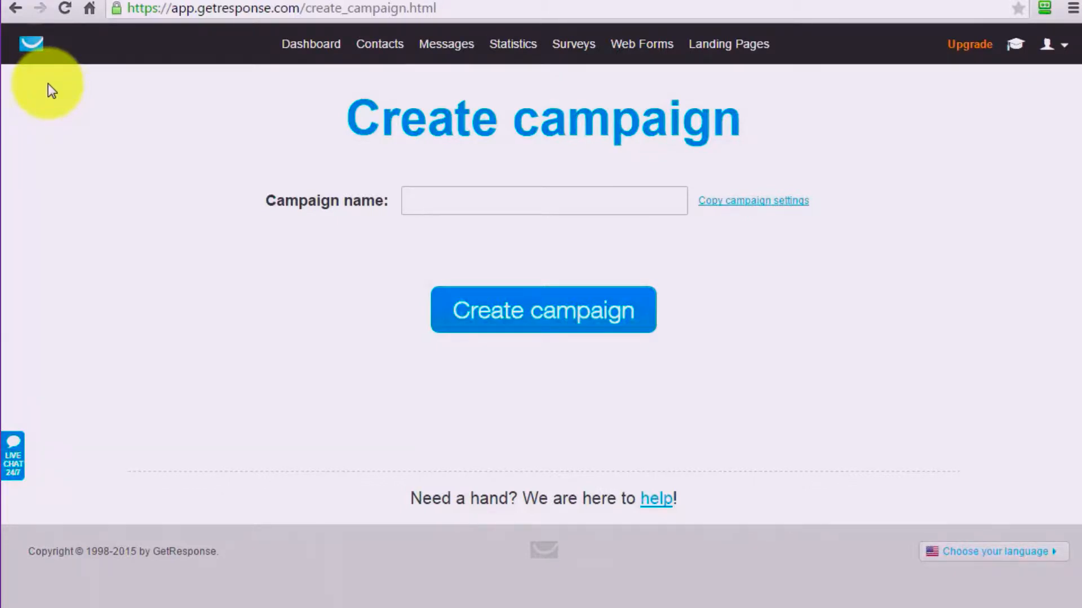
pyautogui.click(482, 202)
pyautogui.write('internet')
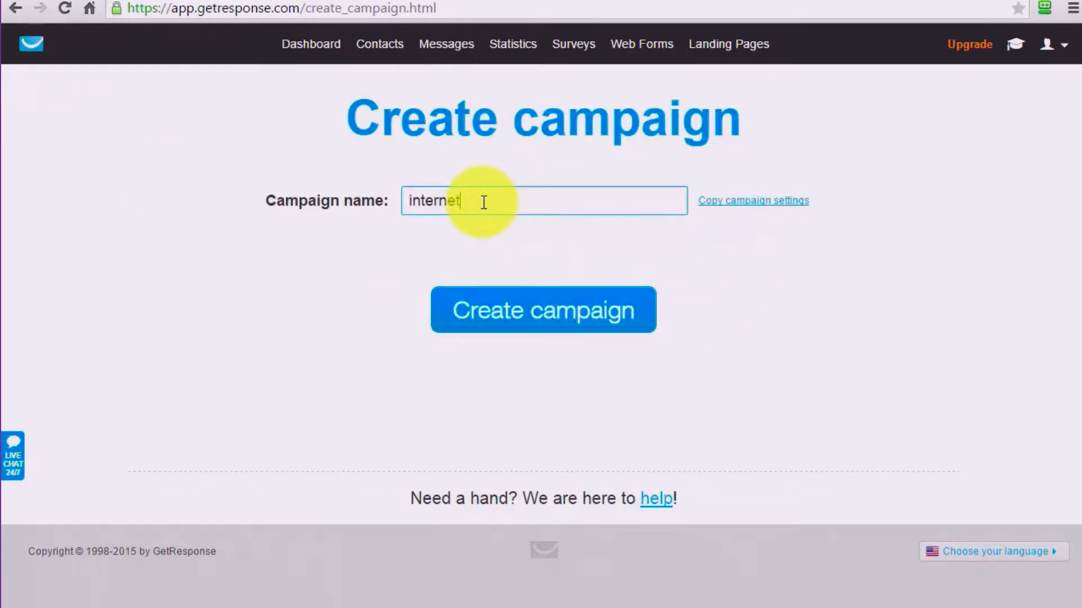
pyautogui.write('marketing22015')
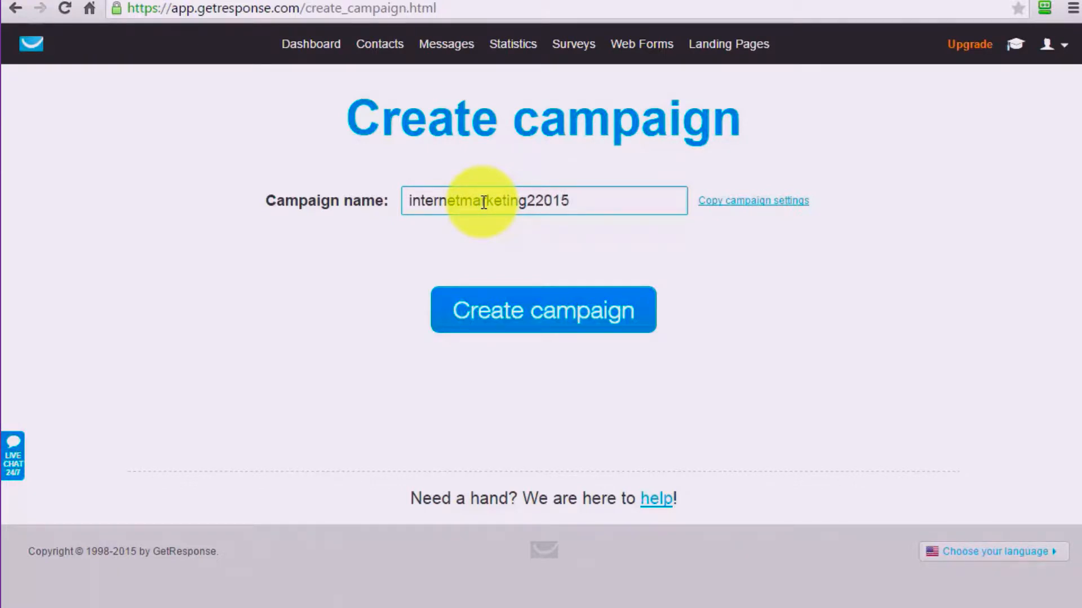
pyautogui.write('28')
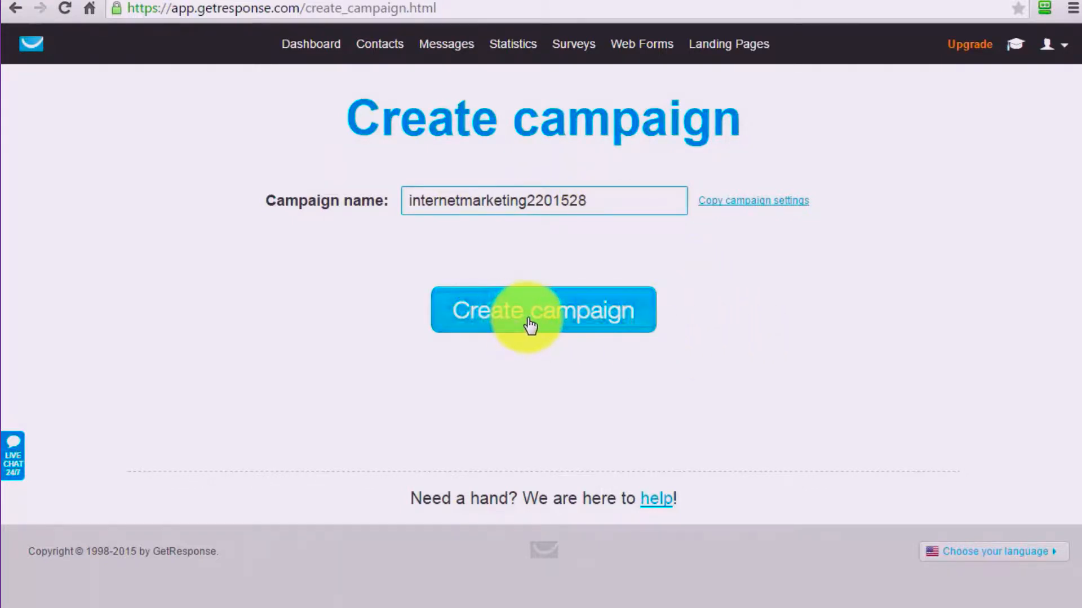
pyautogui.click(531, 324)
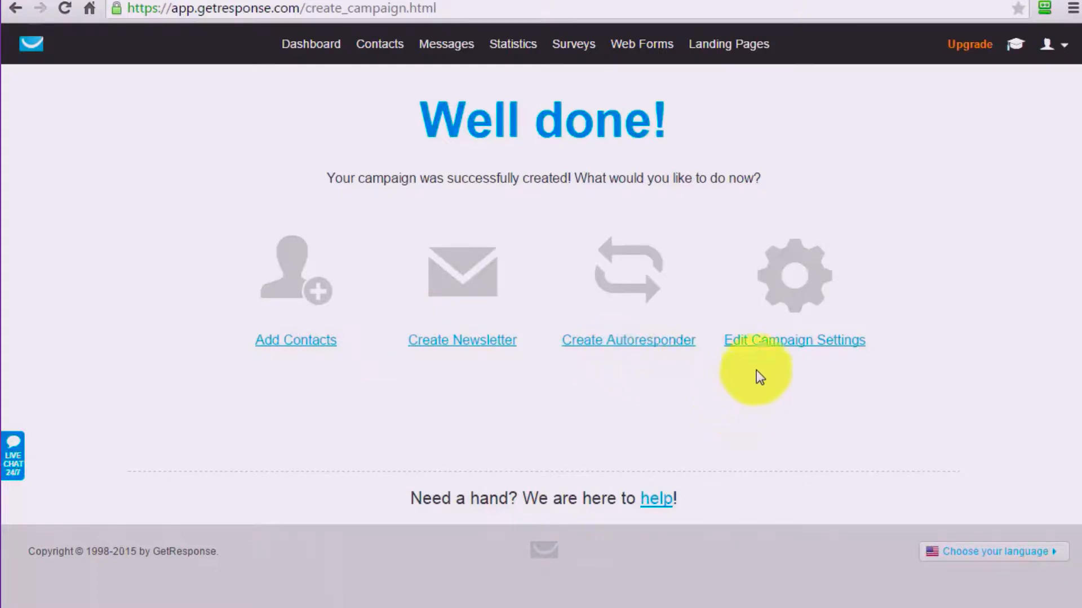
# Open the new campaign's settings and save its title as "Internet Marketing Education".
pyautogui.click(769, 340)
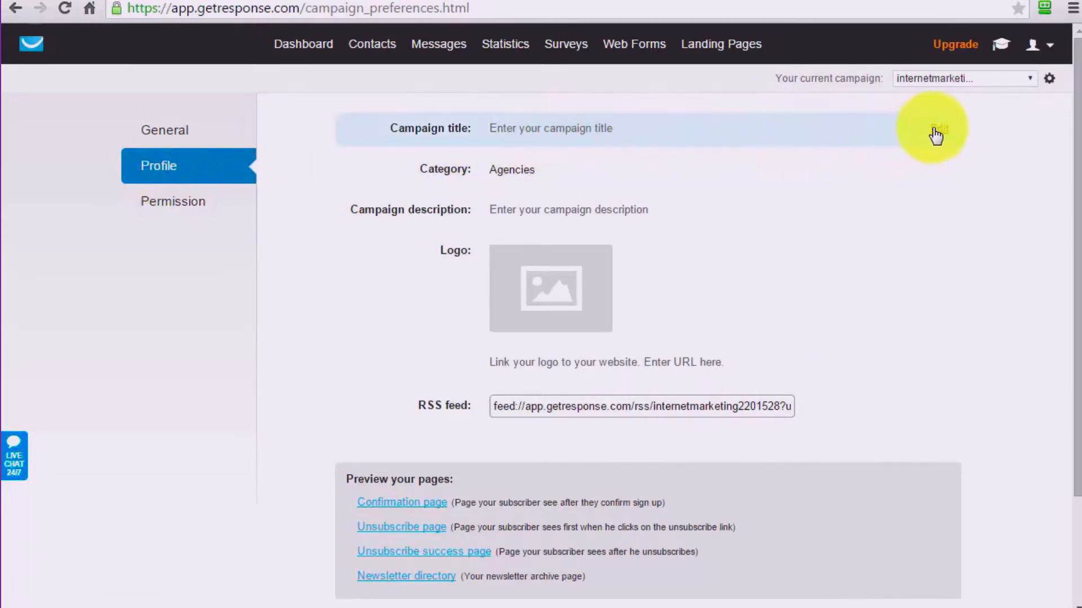
pyautogui.click(934, 132)
pyautogui.click(588, 129)
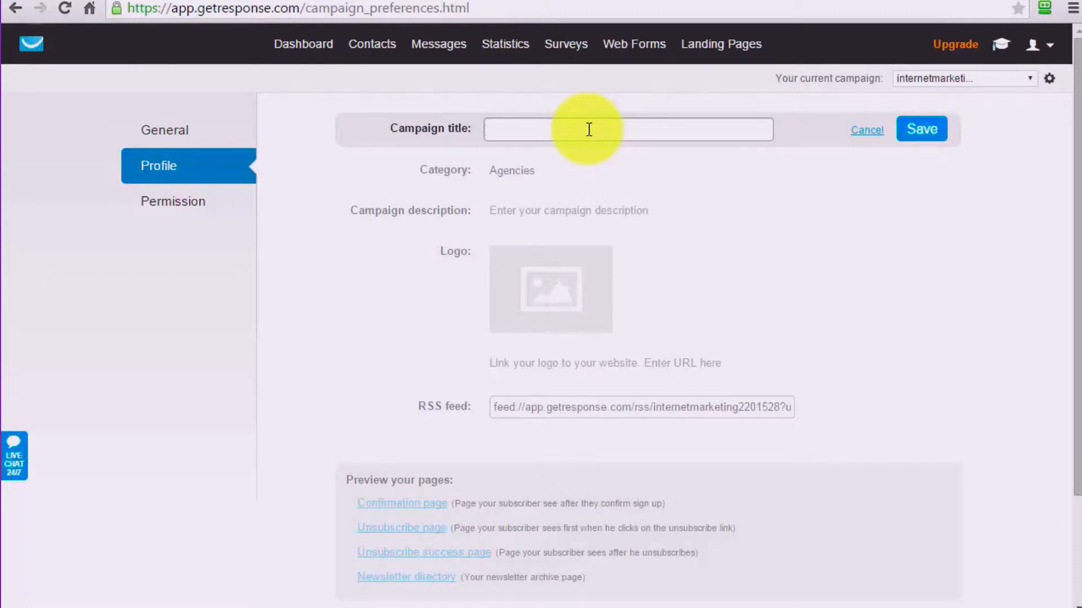
pyautogui.write('Internet Marketing Education')
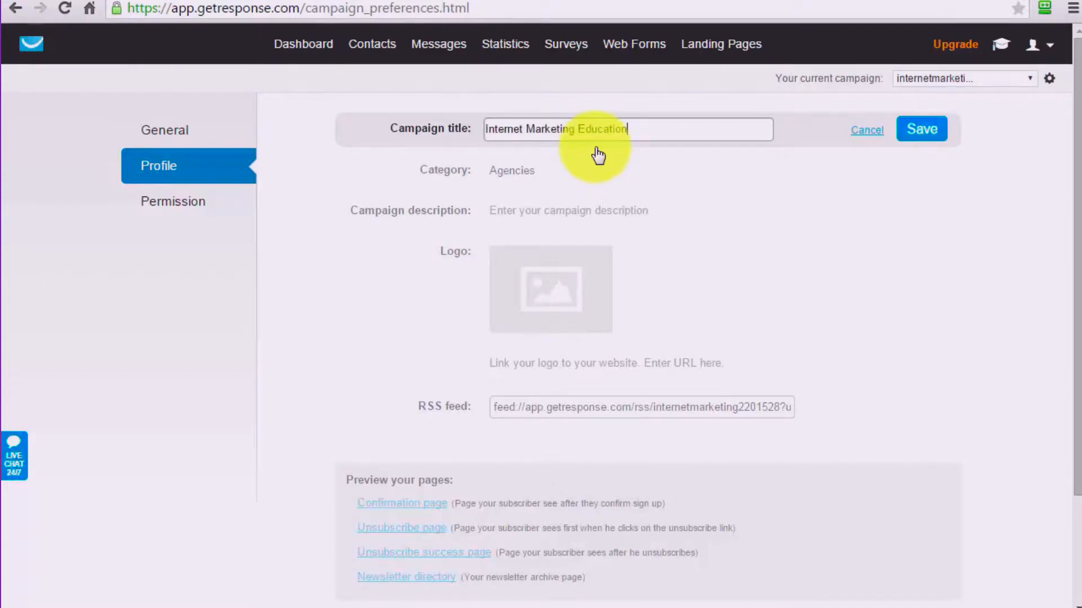
pyautogui.click(910, 134)
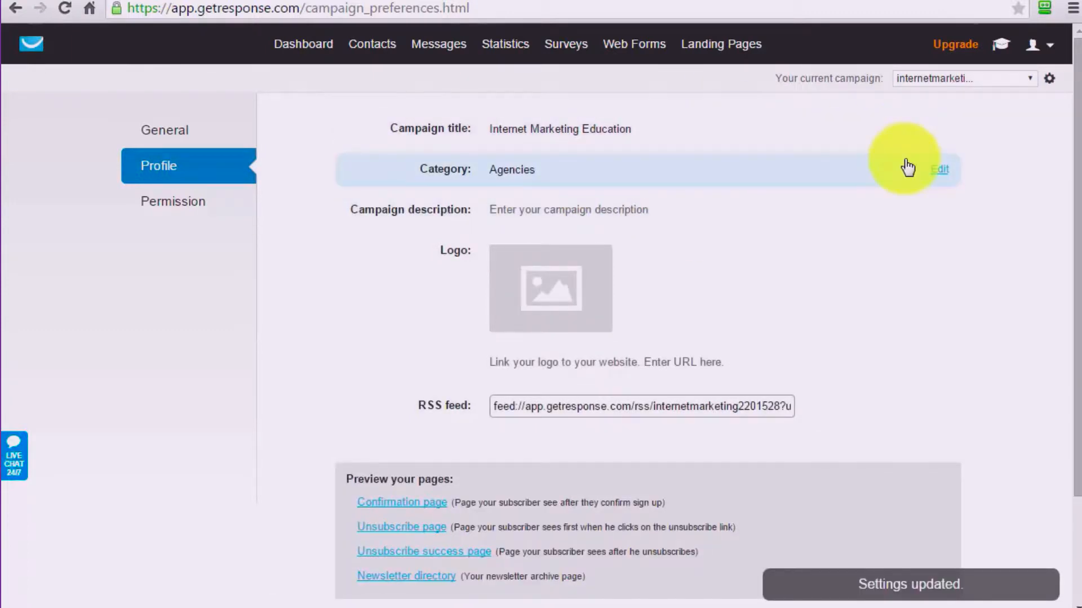
# Change the campaign's category to Education and save it.
pyautogui.click(938, 173)
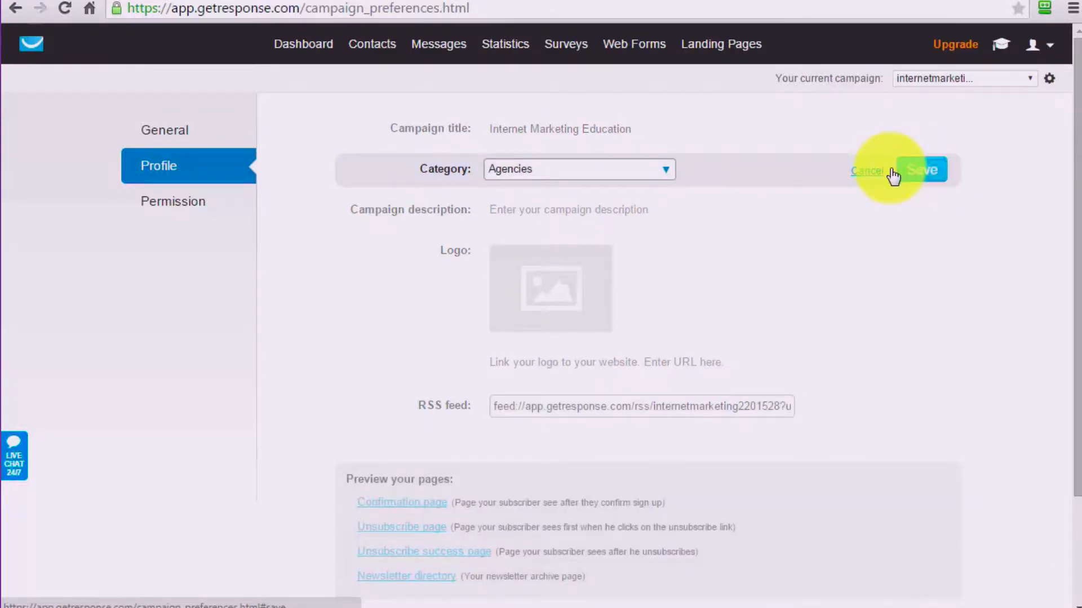
pyautogui.click(665, 173)
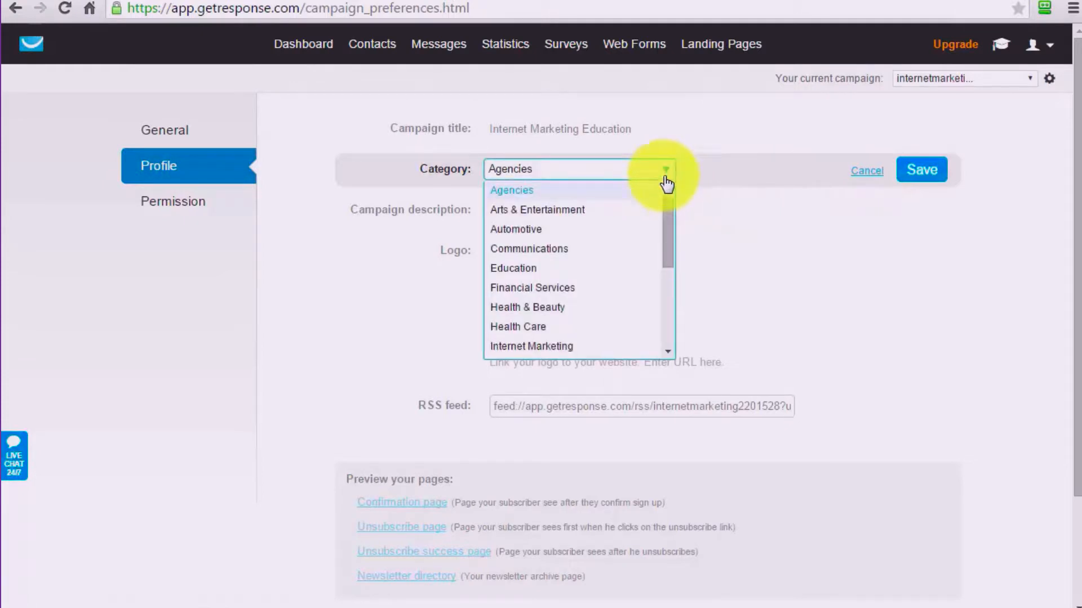
pyautogui.click(536, 276)
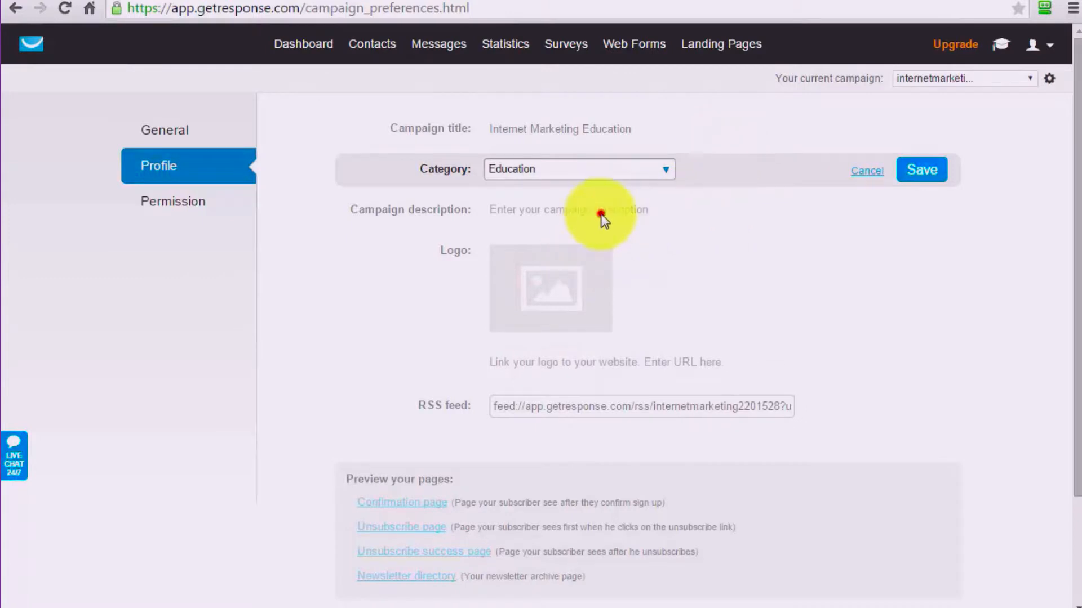
pyautogui.click(913, 169)
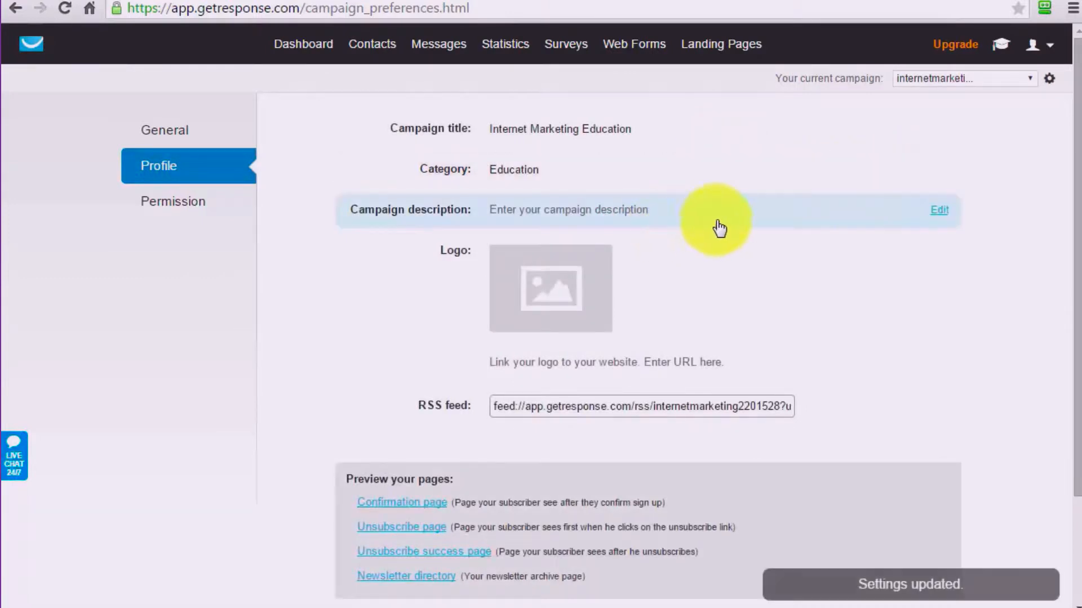
# Save the campaign description "This subscriber list is for those who want to learn how to make money online.".
pyautogui.click(940, 212)
pyautogui.write('This subscriber list is for those who want to learn how to make money online.')
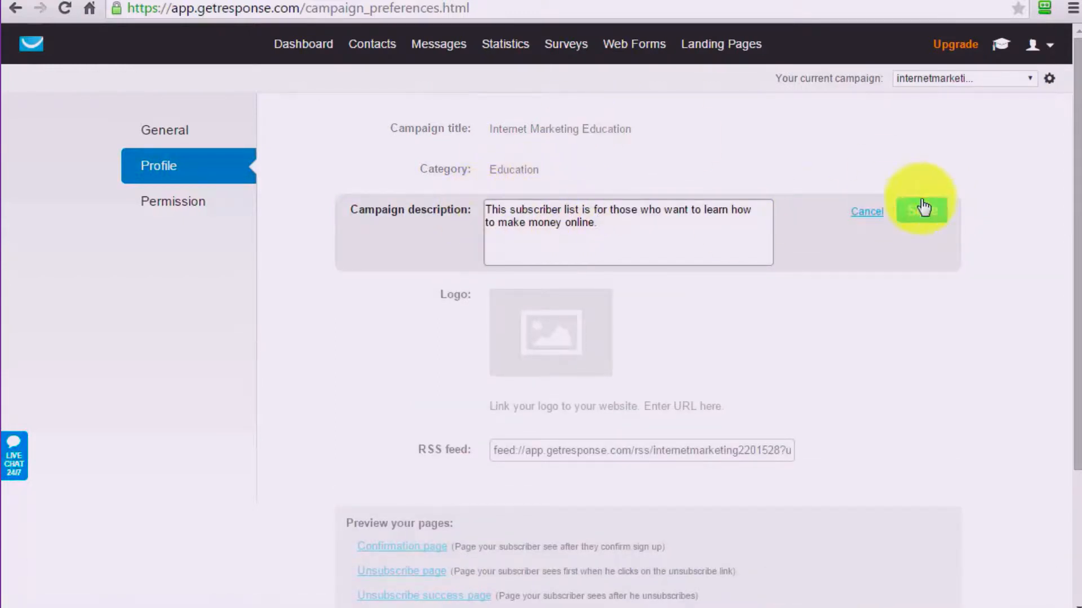
pyautogui.click(922, 209)
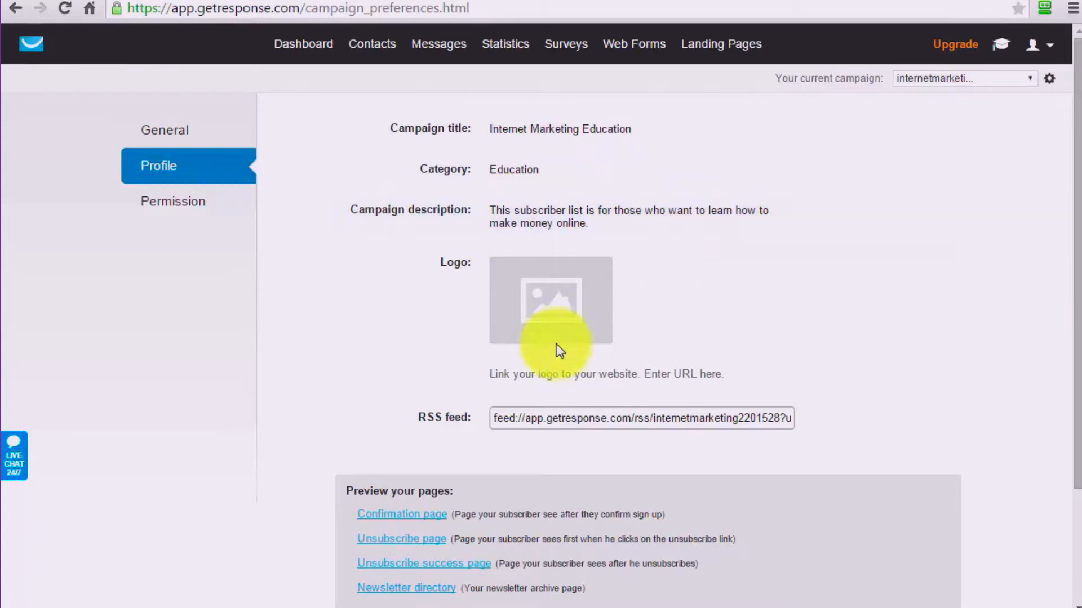
# Examine the campaign's logo option and its permission settings for confirmed opt-in and the confirmation message.
pyautogui.click(552, 292)
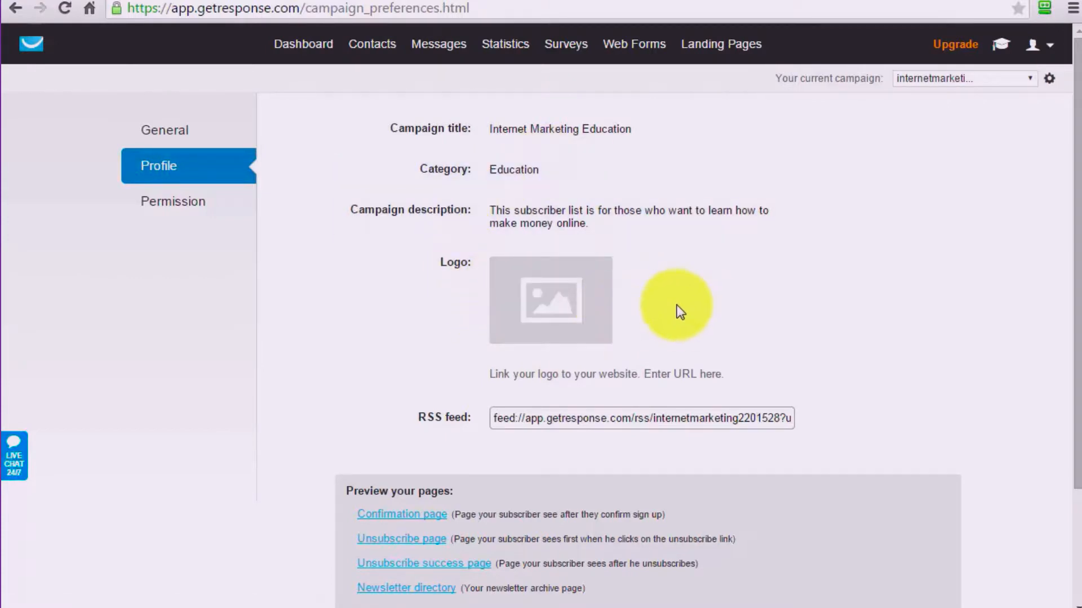
pyautogui.scroll(-3, 678, 307)
pyautogui.scroll(3, 679, 311)
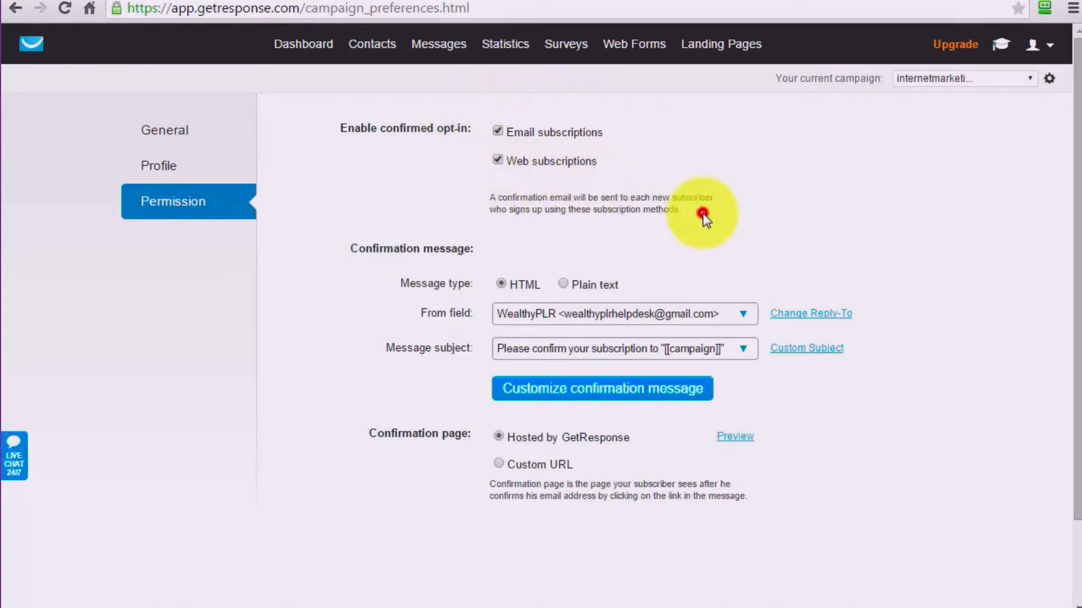
pyautogui.scroll(-2, 700, 219)
pyautogui.scroll(2, 698, 225)
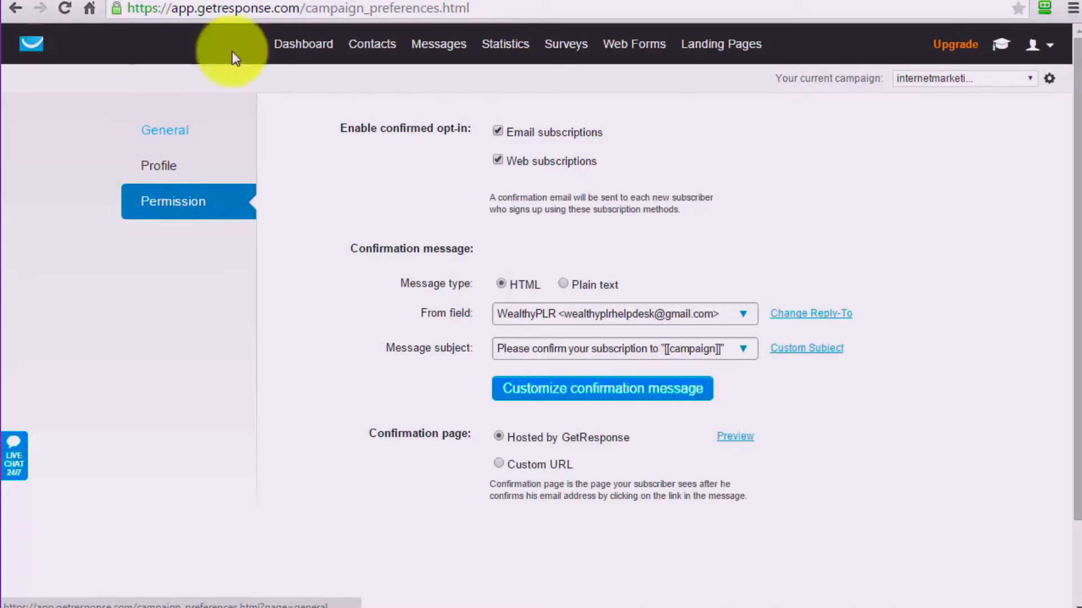
# Start a new web form and apply the green template with the yellow down arrows in its green and red colours.
pyautogui.moveTo(640, 62)
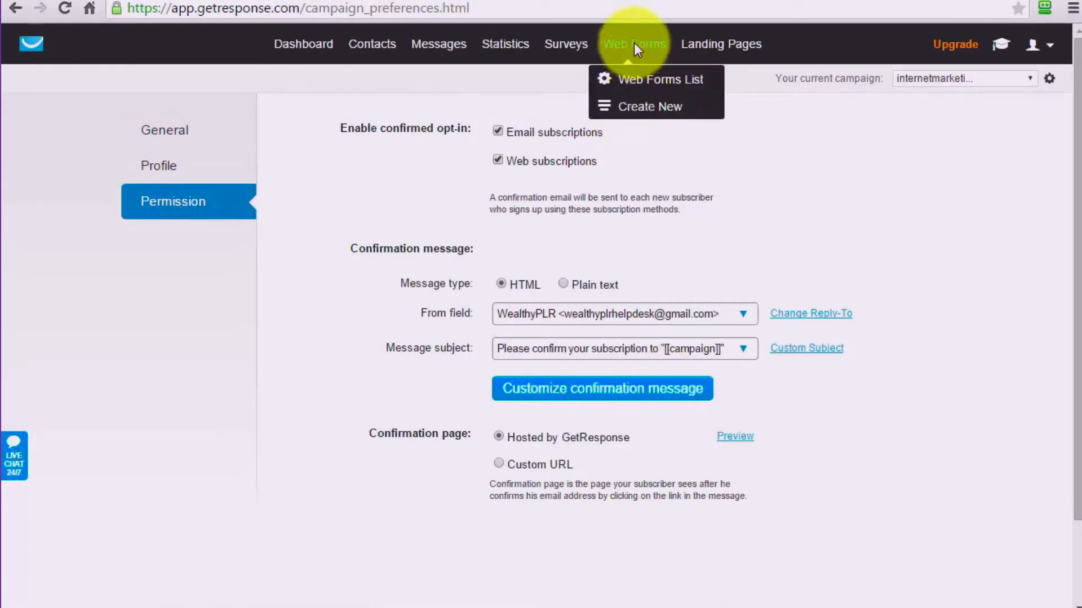
pyautogui.click(646, 110)
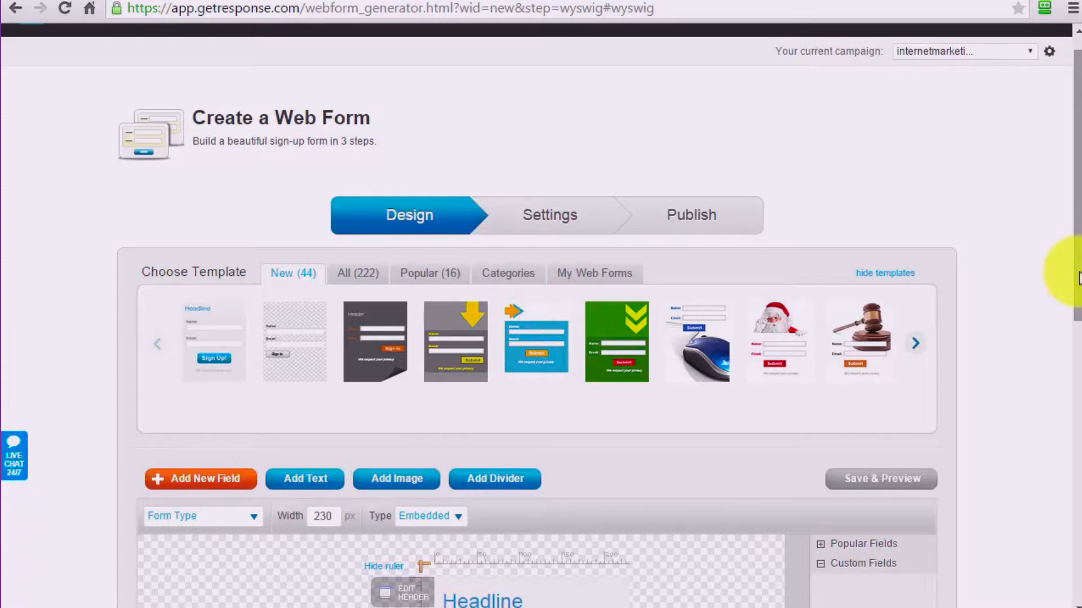
pyautogui.moveTo(1079, 279); pyautogui.dragTo(1069, 319)
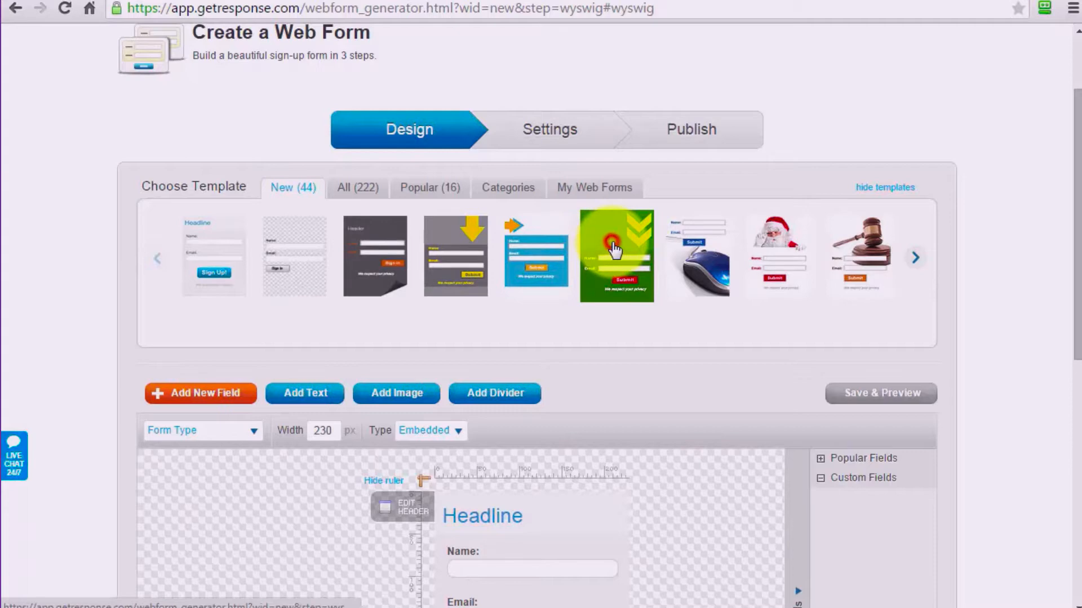
pyautogui.click(615, 249)
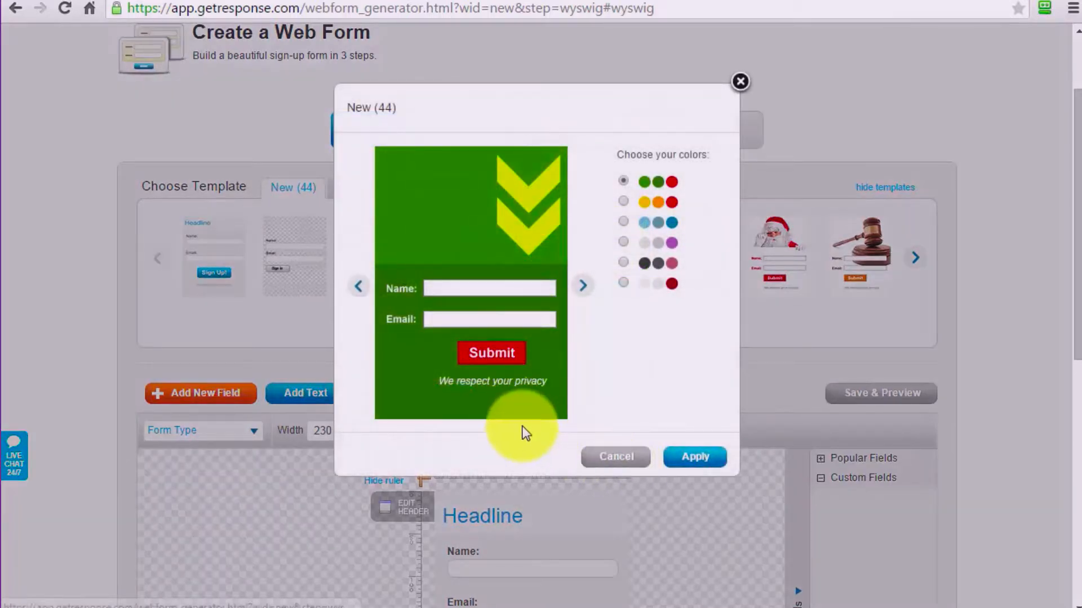
pyautogui.click(696, 457)
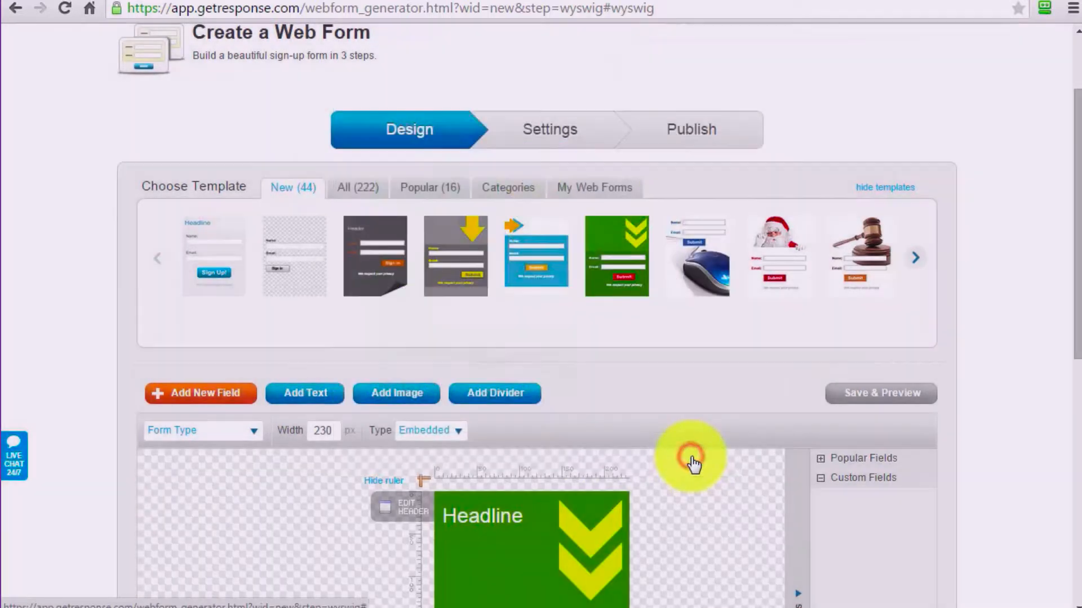
# Apply the centred 24pt headline "Find the Three Most Important Steps To Making Money Online" and proceed to the form settings.
pyautogui.moveTo(1074, 155); pyautogui.dragTo(1076, 238)
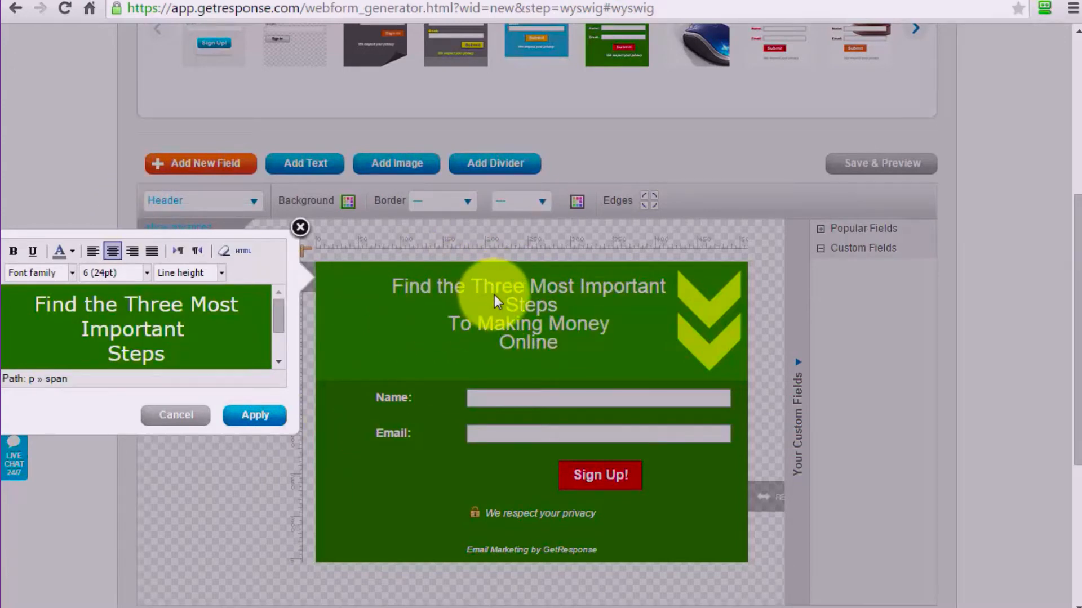
pyautogui.click(260, 417)
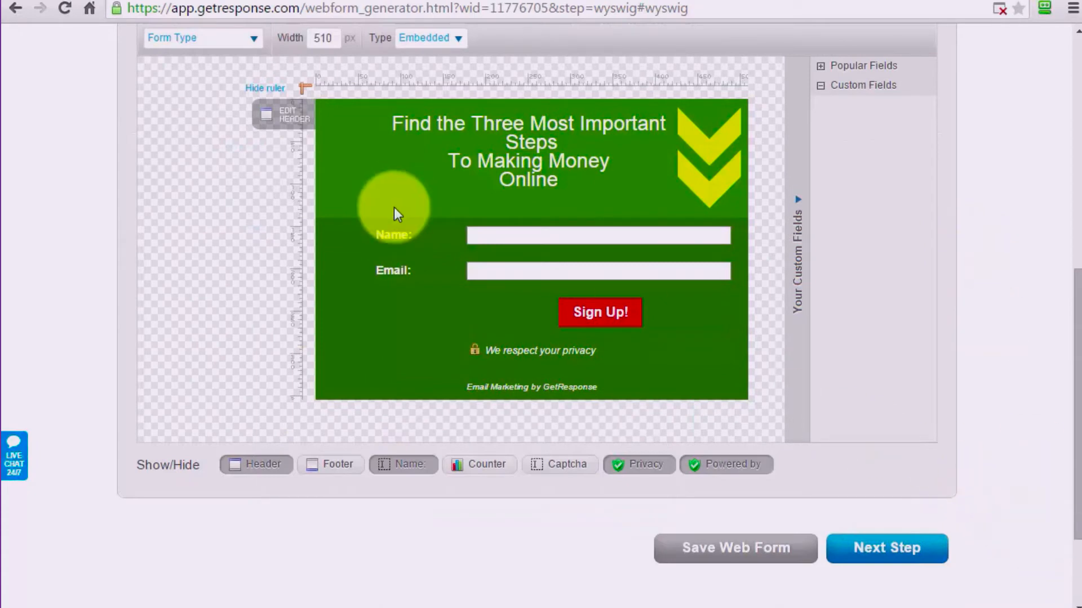
pyautogui.click(880, 552)
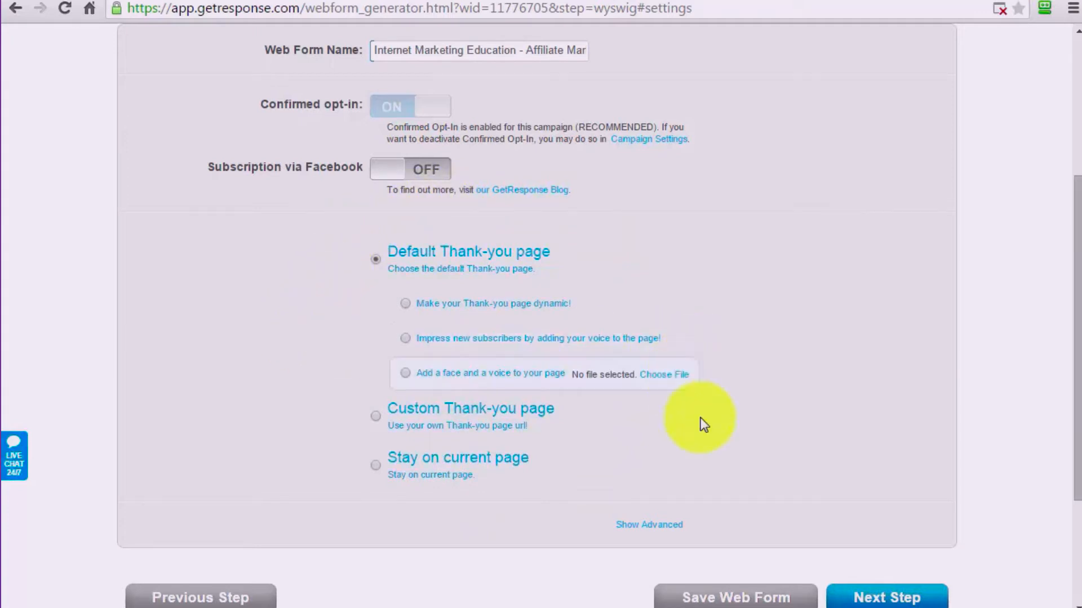
# Keep the default thank-you page for the web form and continue to the publishing options.
pyautogui.scroll(-1, 1026, 276)
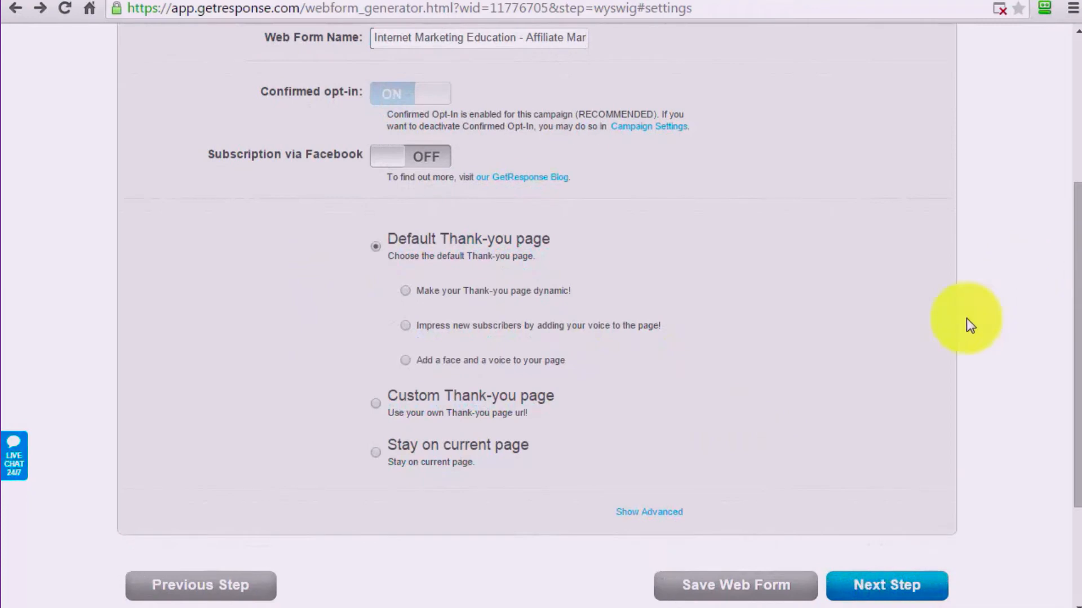
pyautogui.click(908, 352)
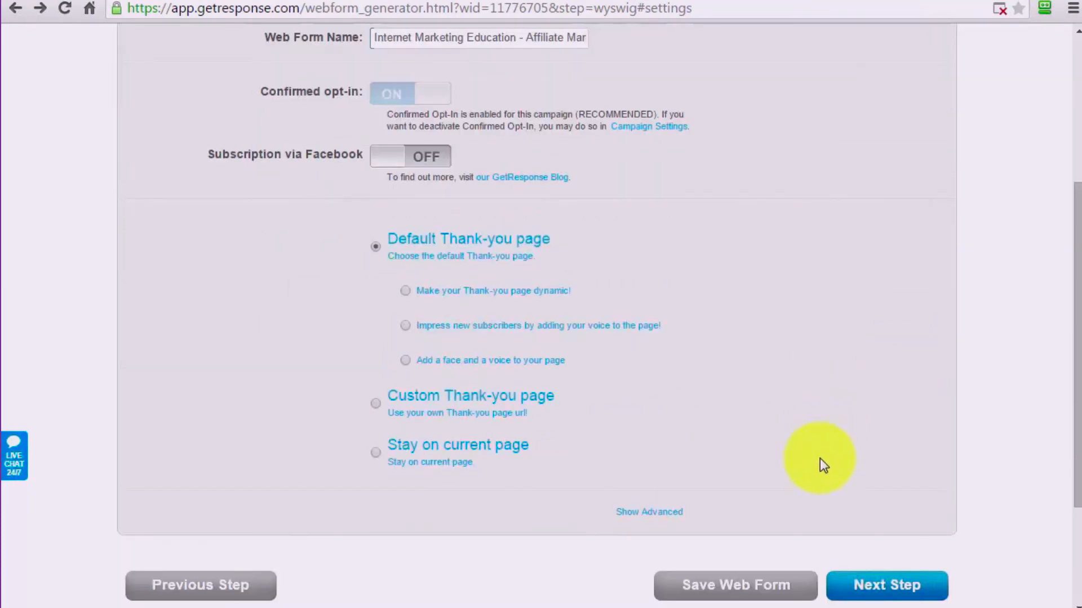
pyautogui.click(875, 589)
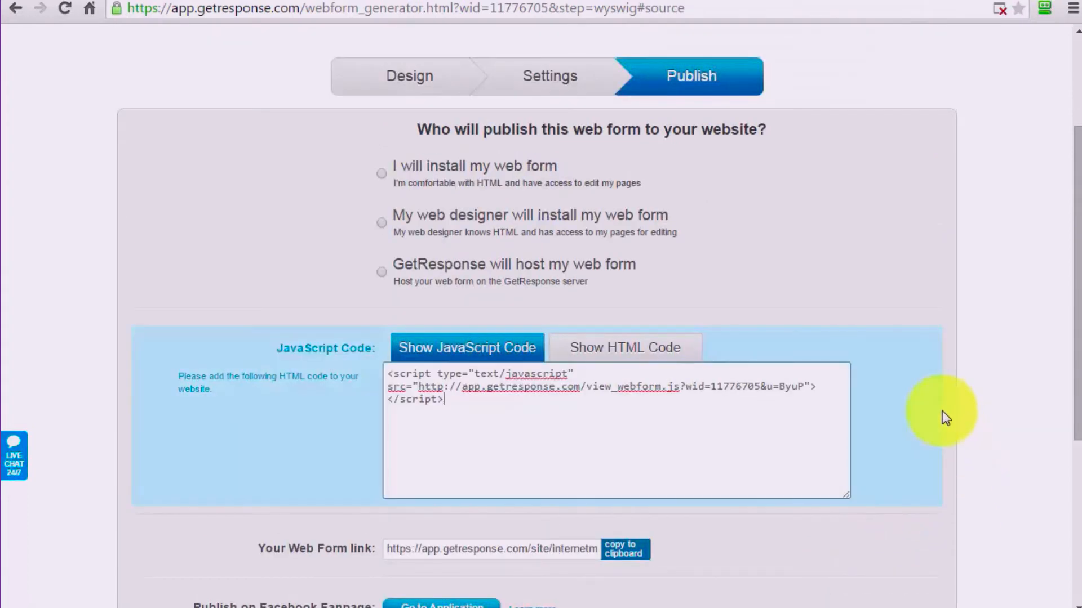
# Choose GetResponse hosting for the web form and copy the form's link.
pyautogui.click(383, 276)
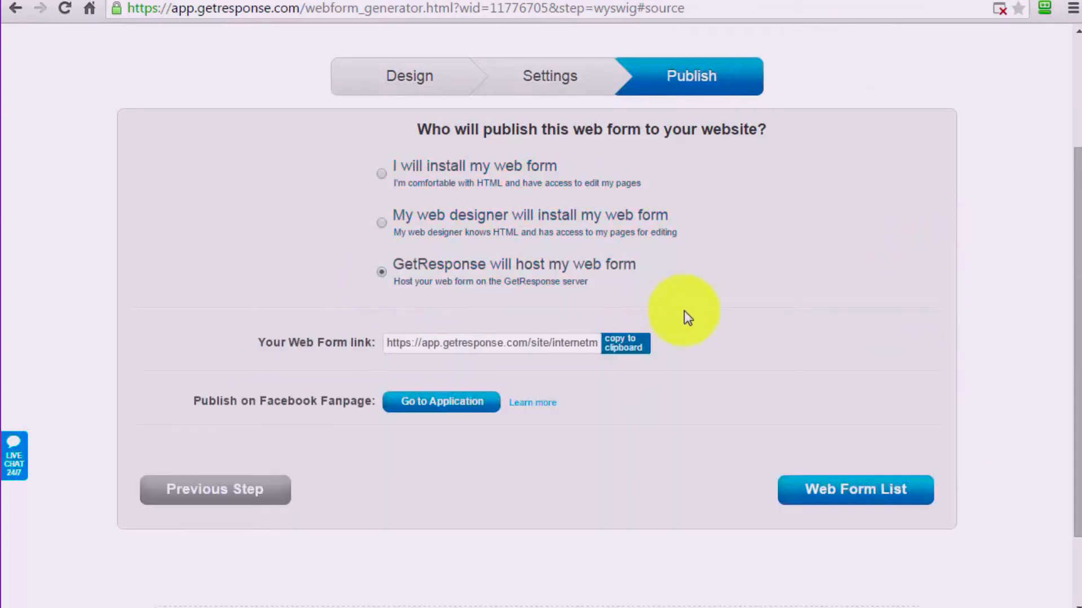
pyautogui.click(614, 352)
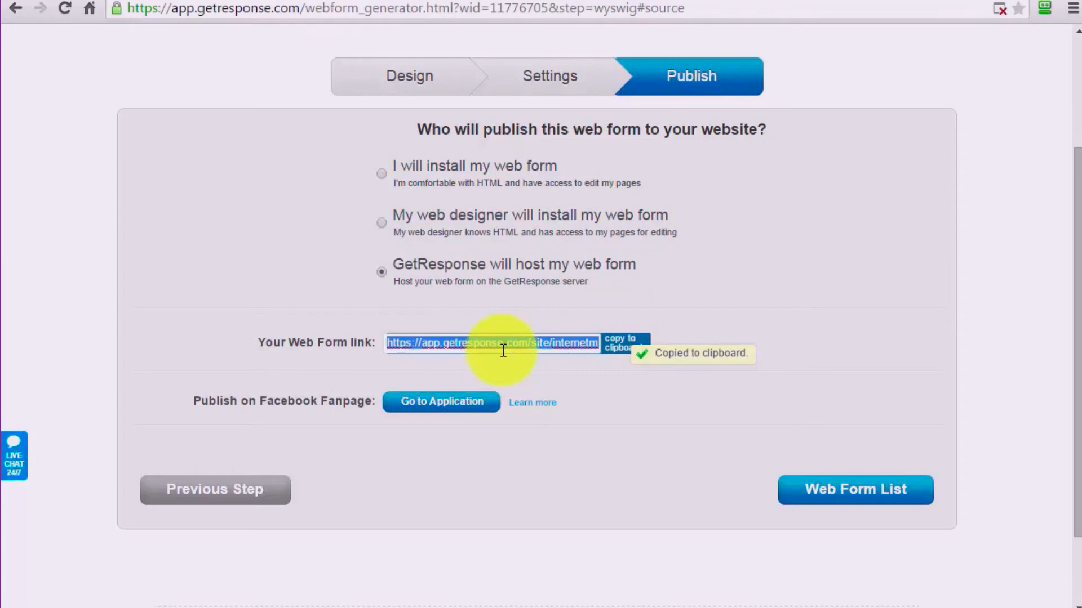
# View the hosted sign-up form in the browser, close it and return to the web form's design stage.
pyautogui.hotkey('ctrl', 'Tab')
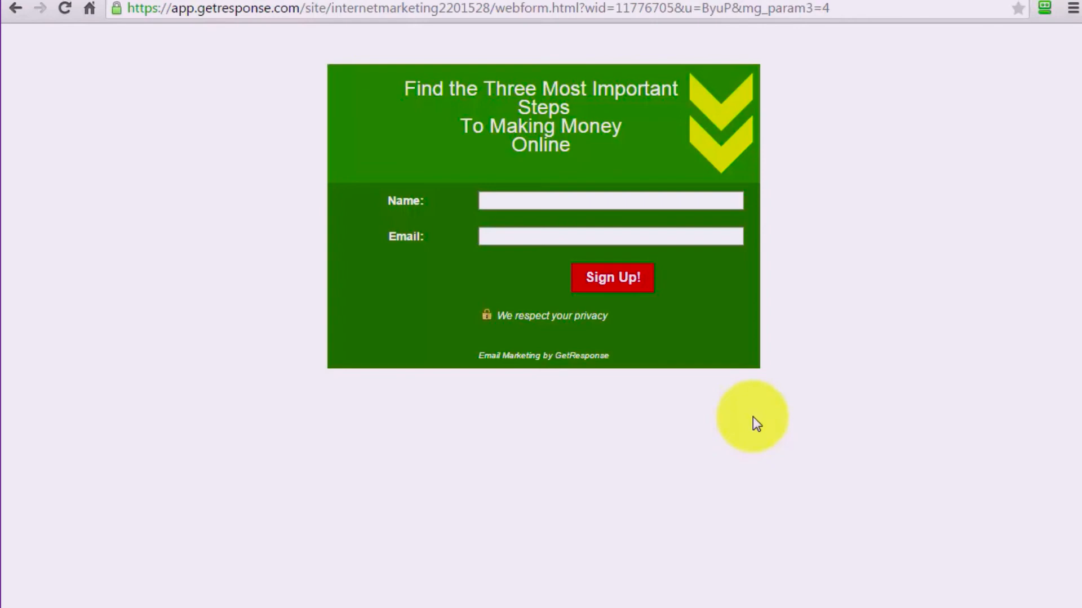
pyautogui.hotkey('ctrl', 'w')
pyautogui.scroll(-2, 135, 341)
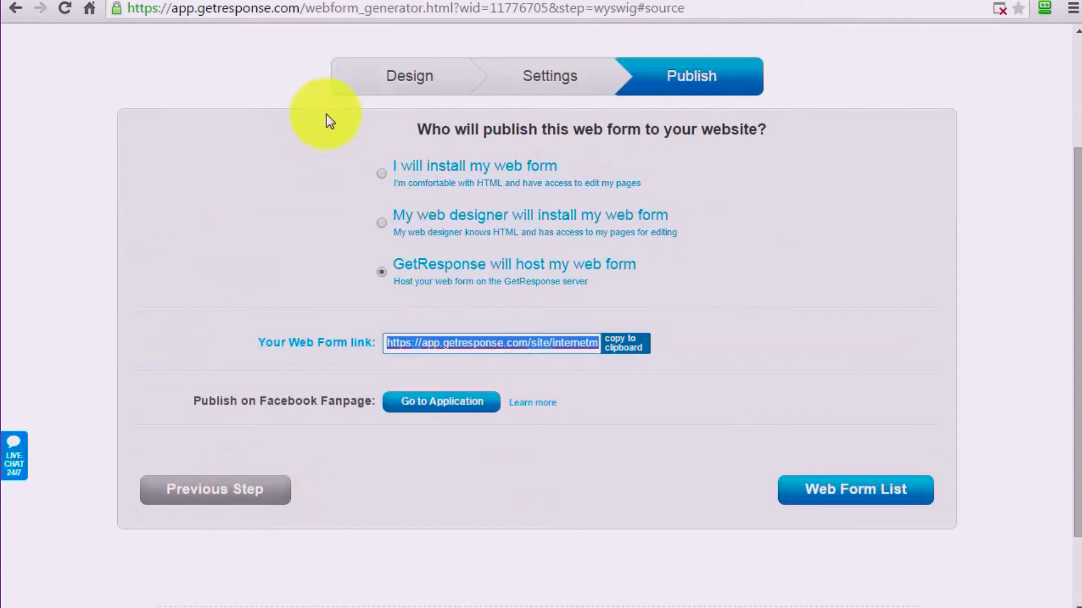
pyautogui.click(399, 80)
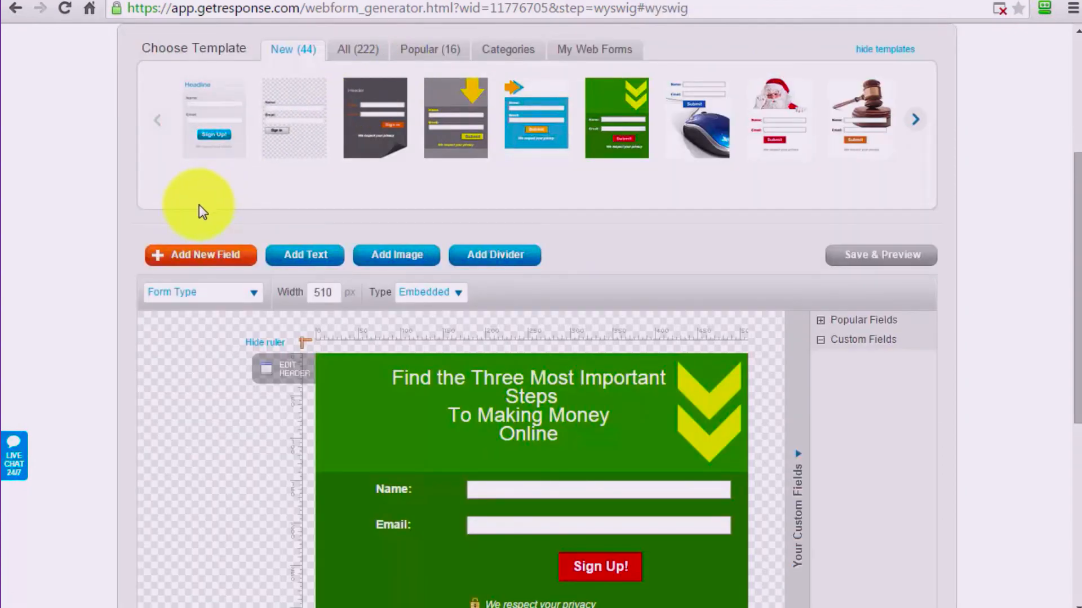